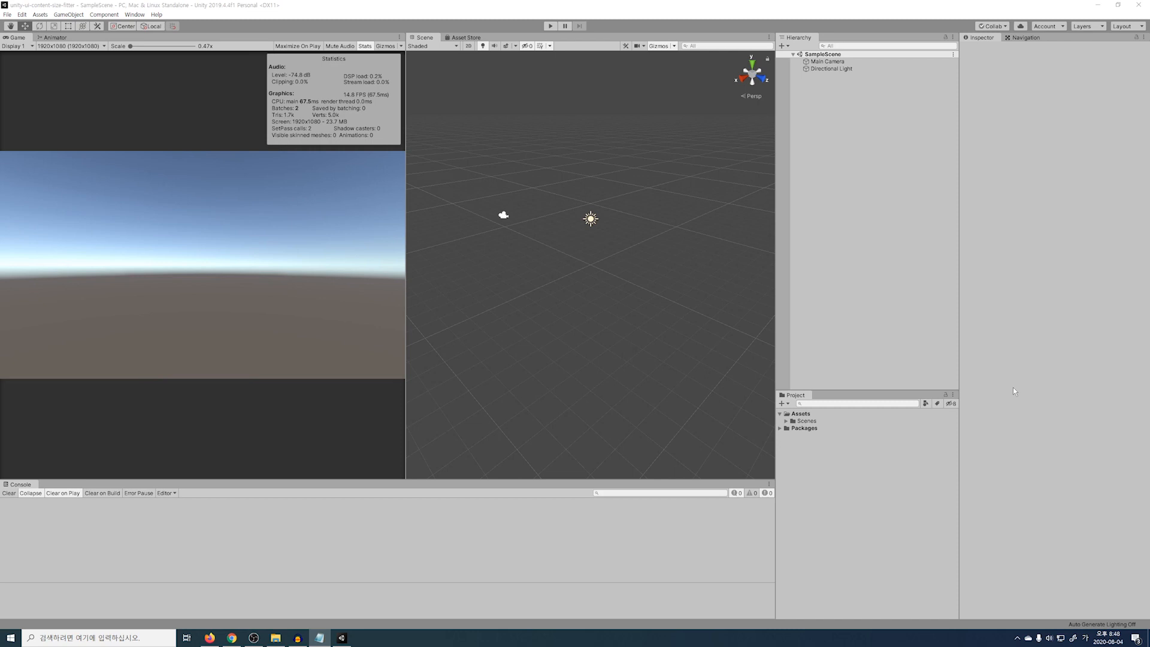
Add a UI Text object to the scene.
{"action": "right_click", "coordinate": [832, 115]}
{"action": "mouse_move", "coordinate": [898, 263]}
{"action": "left_click", "coordinate": [960, 270]}
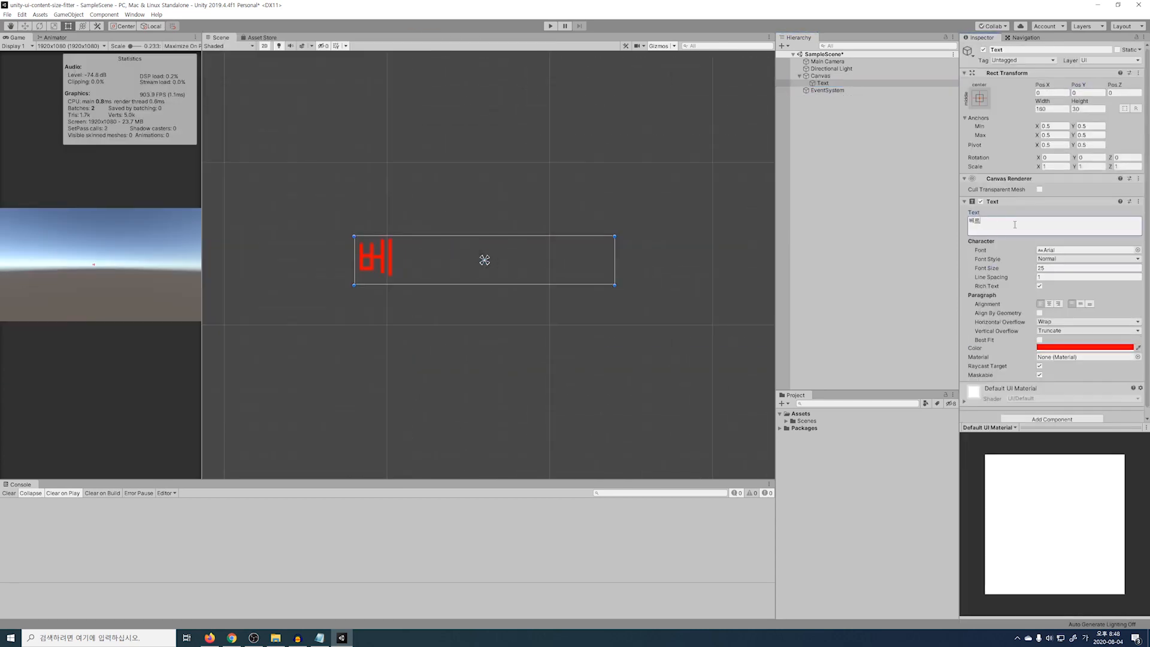
Try "베르의 게임 개발 유튜브" as the Text object's content without a size fitter, and clear it again.
{"action": "type", "text": "의"}
{"action": "type", "text": "프"}
{"action": "key", "text": "BackSpace"}
{"action": "key", "text": "BackSpace"}
{"action": "key", "text": "BackSpace"}
{"action": "key", "text": "BackSpace"}
{"action": "key", "text": "BackSpace"}
{"action": "type", "text": "베르의 ㄱ게임"}
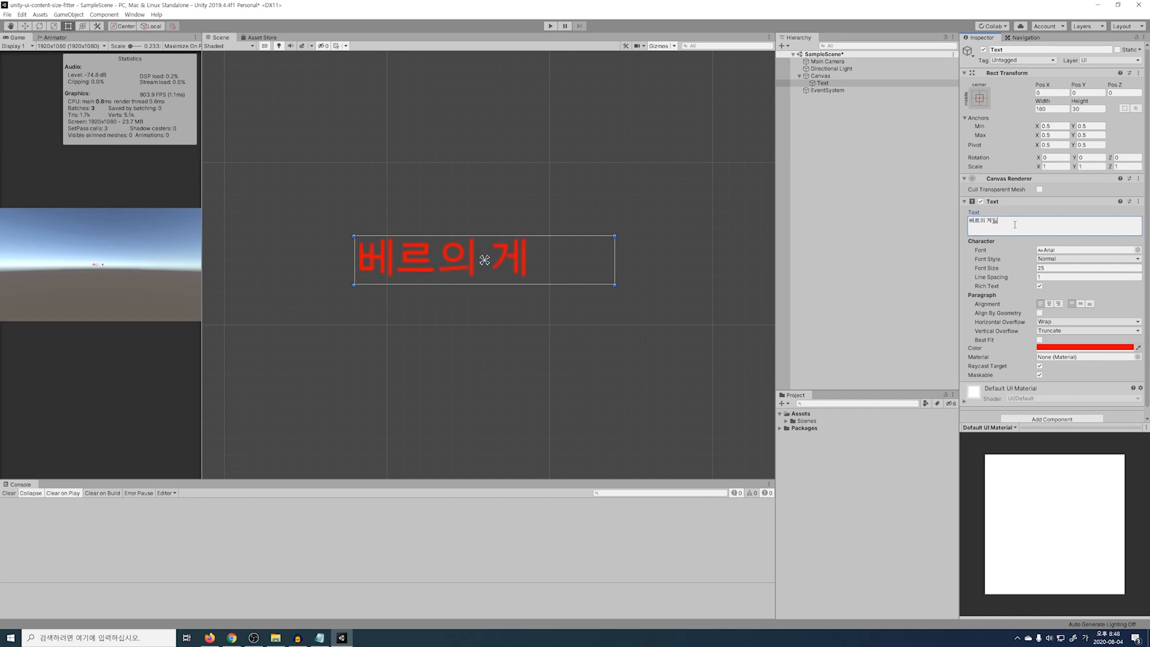
{"action": "type", "text": " 개발 유튜브"}
{"action": "key", "text": "ctrl+a"}
{"action": "key", "text": "BackSpace"}
Add a Content Size Fitter component to the Text object.
{"action": "scroll", "coordinate": [1034, 388], "scroll_direction": "down", "scroll_amount": 1}
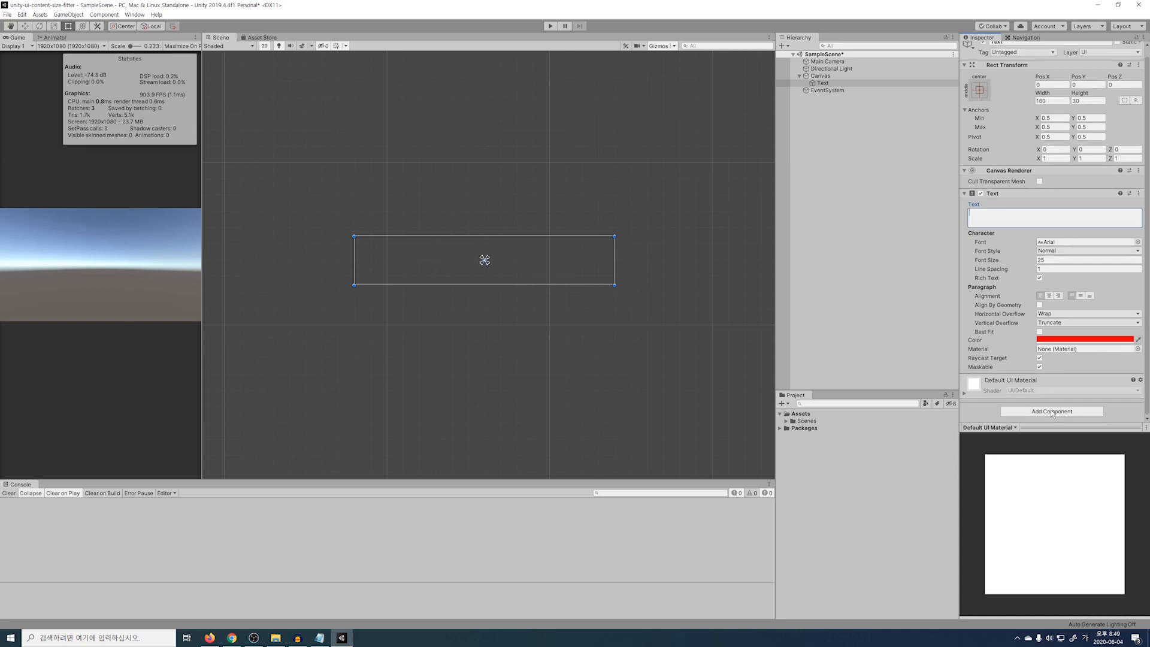
{"action": "left_click", "coordinate": [1052, 411]}
{"action": "type", "text": "Conte"}
{"action": "key", "text": "Return"}
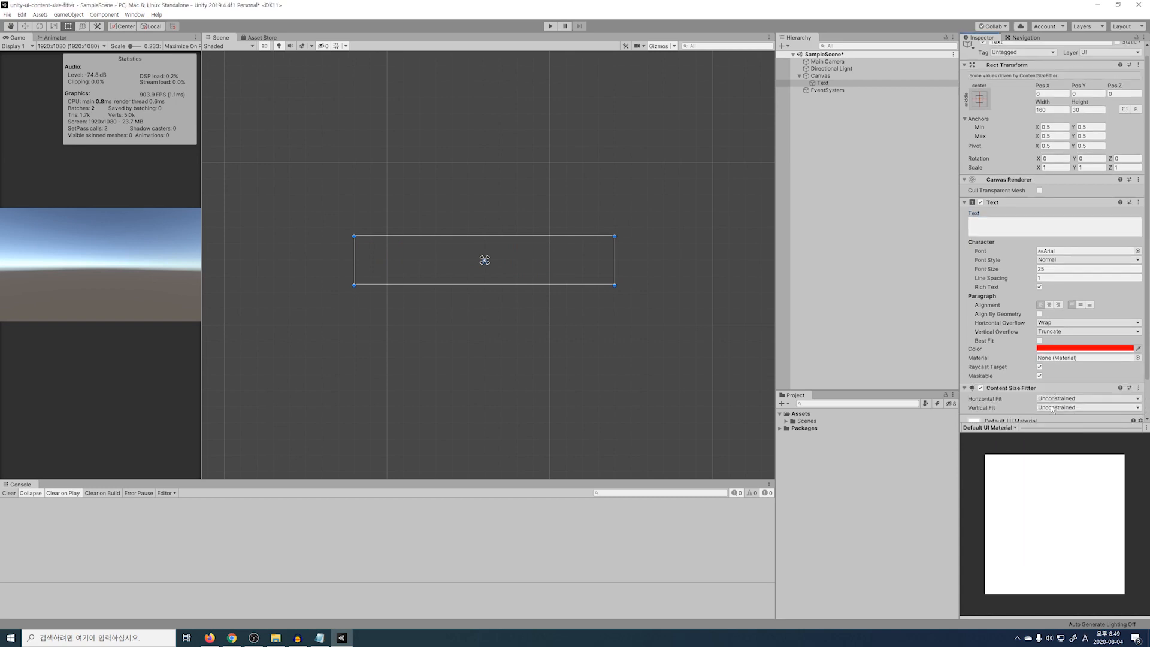
Set the Text object's Content Size Fitter Horizontal Fit to Preferred Size.
{"action": "scroll", "coordinate": [1052, 408], "scroll_direction": "down", "scroll_amount": 3}
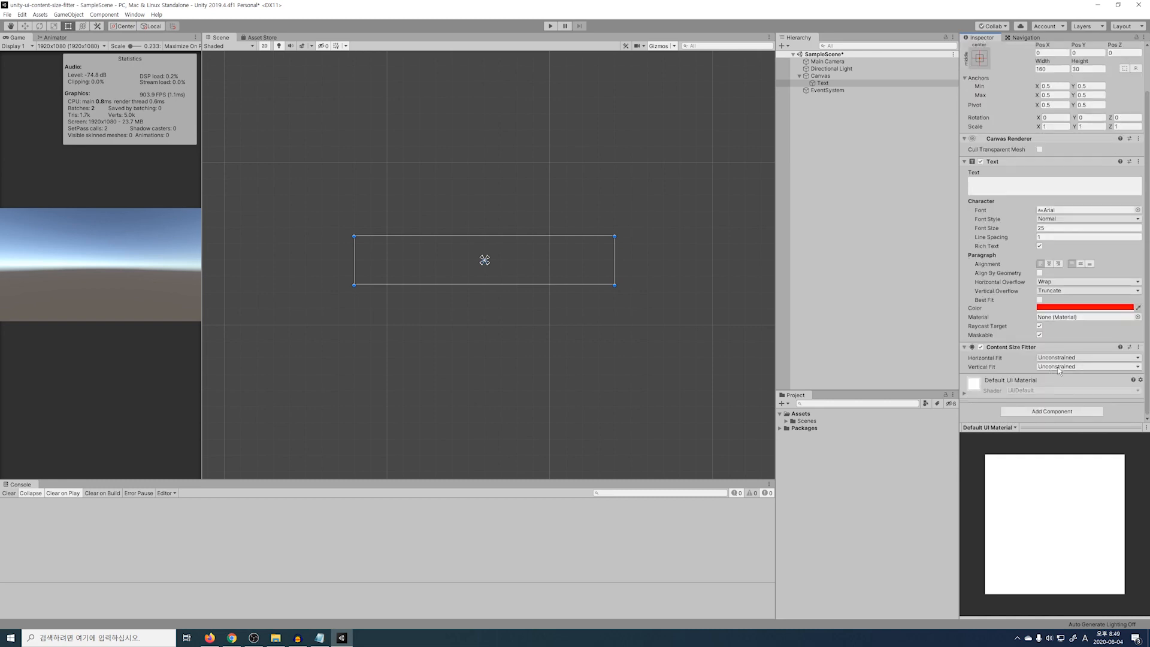
{"action": "left_click", "coordinate": [990, 361]}
{"action": "left_click", "coordinate": [998, 367]}
{"action": "left_click", "coordinate": [1099, 366]}
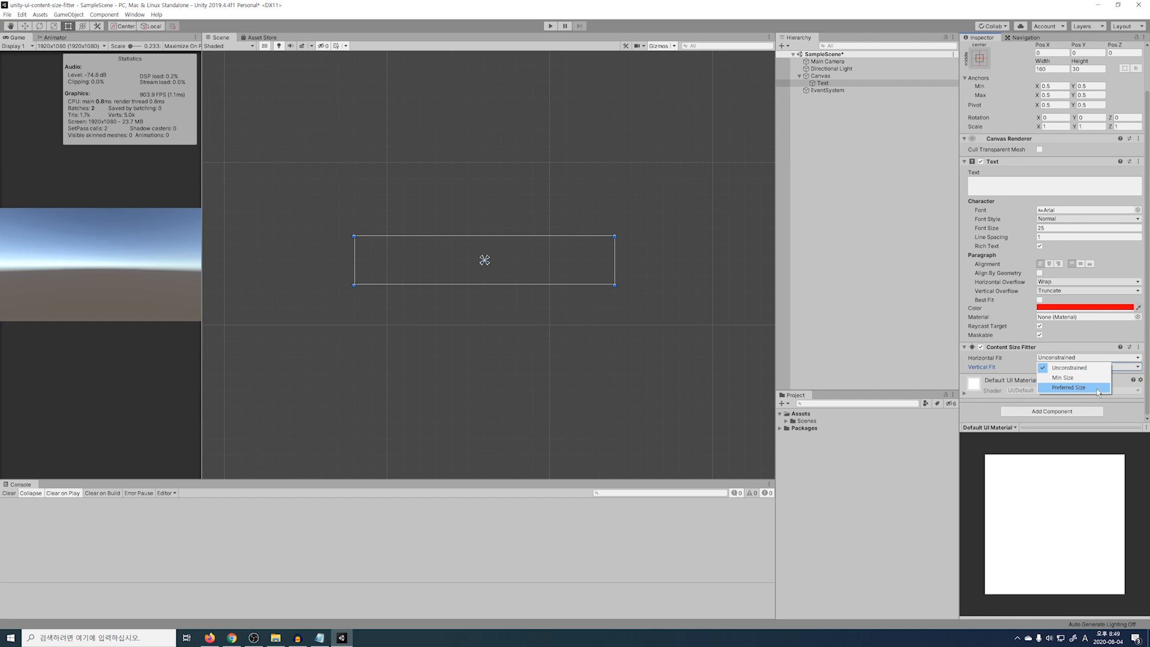
{"action": "left_click", "coordinate": [1067, 390]}
Enter "베르의 프로그래밍" as the Text object's content.
{"action": "left_click", "coordinate": [1012, 181]}
{"action": "type", "text": "qo"}
{"action": "key", "text": "BackSpace"}
{"action": "key", "text": "BackSpace"}
{"action": "key", "text": "Hangul"}
{"action": "type", "text": "배르의 프로그래밍"}
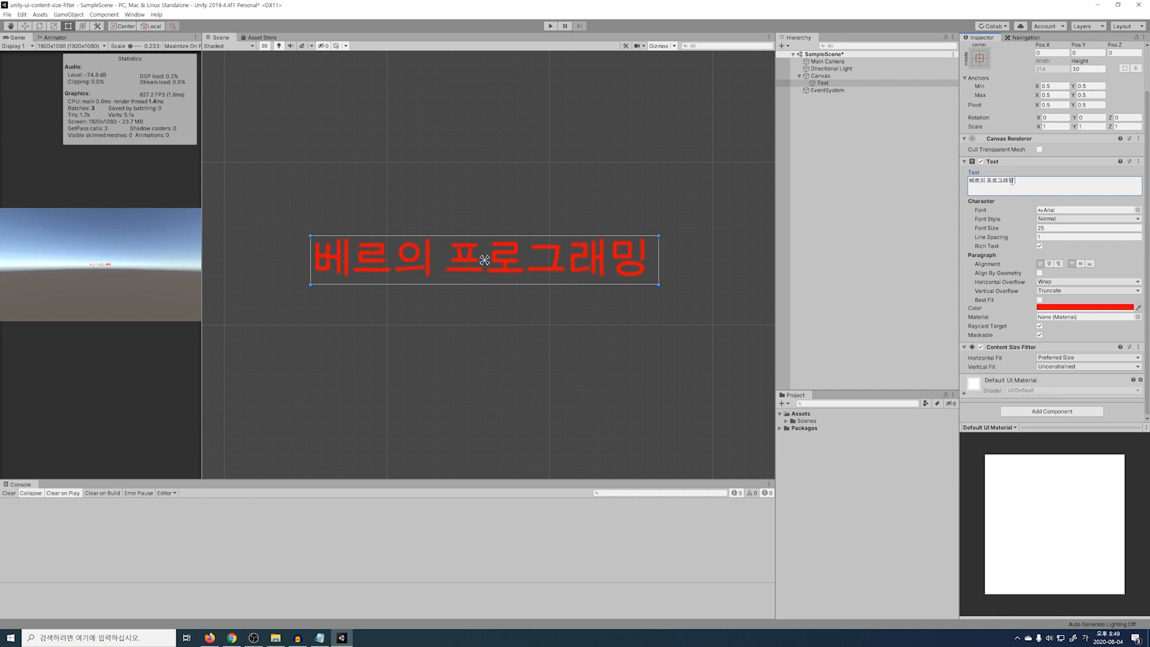
Replace the Text object's content with "베르의 게임 개발 유튜브".
{"action": "key", "text": "BackSpace"}
{"action": "key", "text": "BackSpace"}
{"action": "key", "text": "BackSpace"}
{"action": "key", "text": "BackSpace"}
{"action": "key", "text": "BackSpace"}
{"action": "key", "text": "BackSpace"}
{"action": "key", "text": "BackSpace"}
{"action": "key", "text": "BackSpace"}
{"action": "key", "text": "BackSpace"}
{"action": "type", "text": "베르의 게임 개발"}
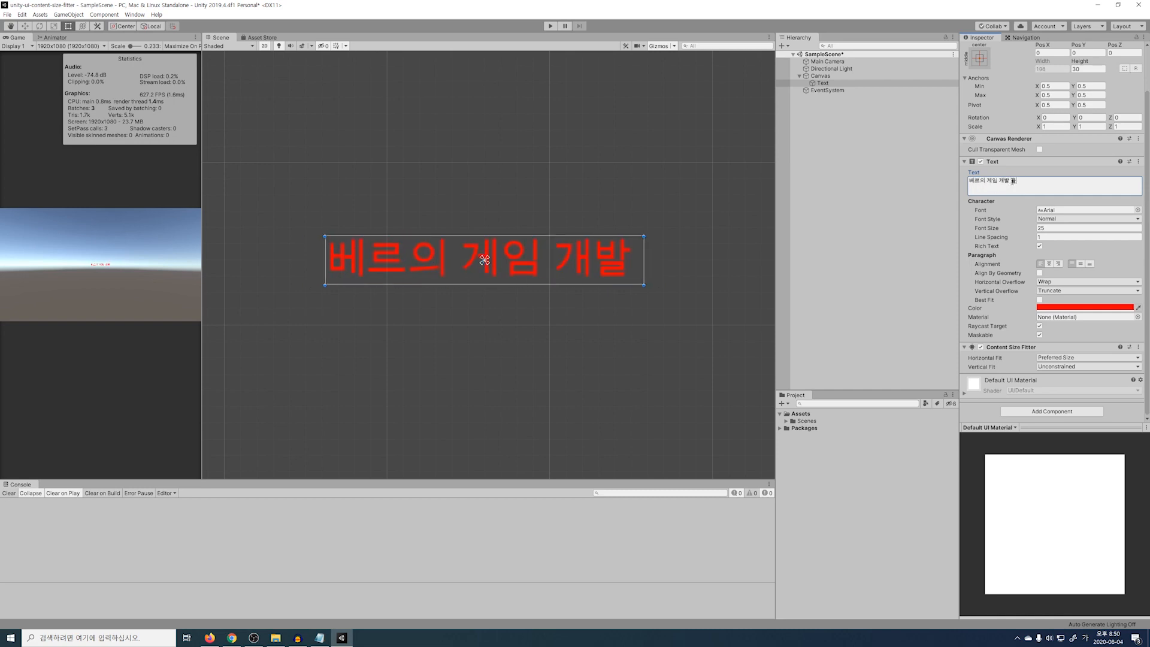
{"action": "type", "text": " 유튜브"}
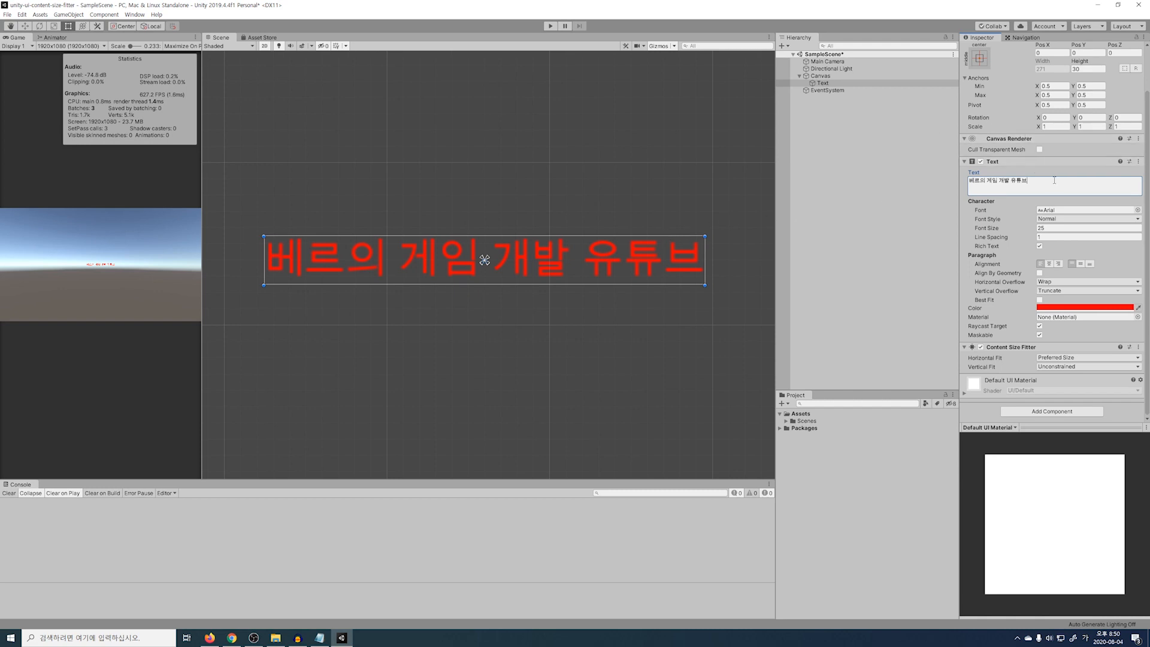
Shorten the text from its end and retype it as "베르의 게임 개발 유튜브" to test the automatic resizing.
{"action": "key", "text": "BackSpace"}
{"action": "key", "text": "BackSpace"}
{"action": "key", "text": "BackSpace"}
{"action": "key", "text": "BackSpace"}
{"action": "key", "text": "BackSpace"}
{"action": "key", "text": "BackSpace"}
{"action": "key", "text": "BackSpace"}
{"action": "key", "text": "BackSpace"}
{"action": "key", "text": "BackSpace"}
{"action": "key", "text": "BackSpace"}
{"action": "type", "text": "게임"}
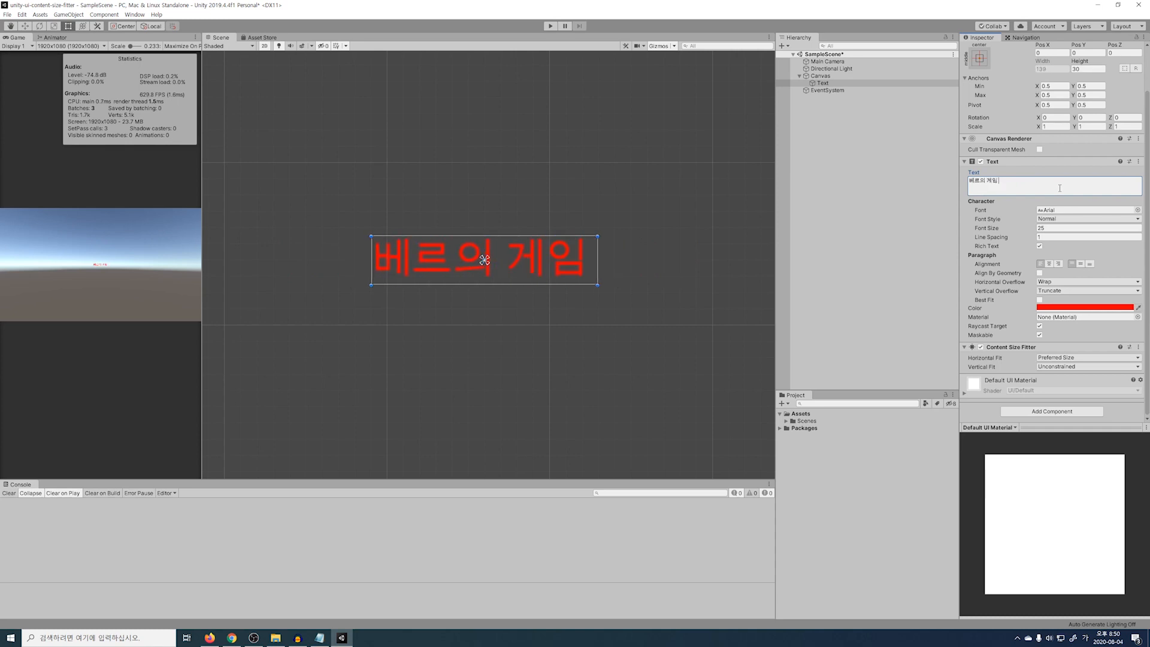
{"action": "type", "text": " ㄱ발 유"}
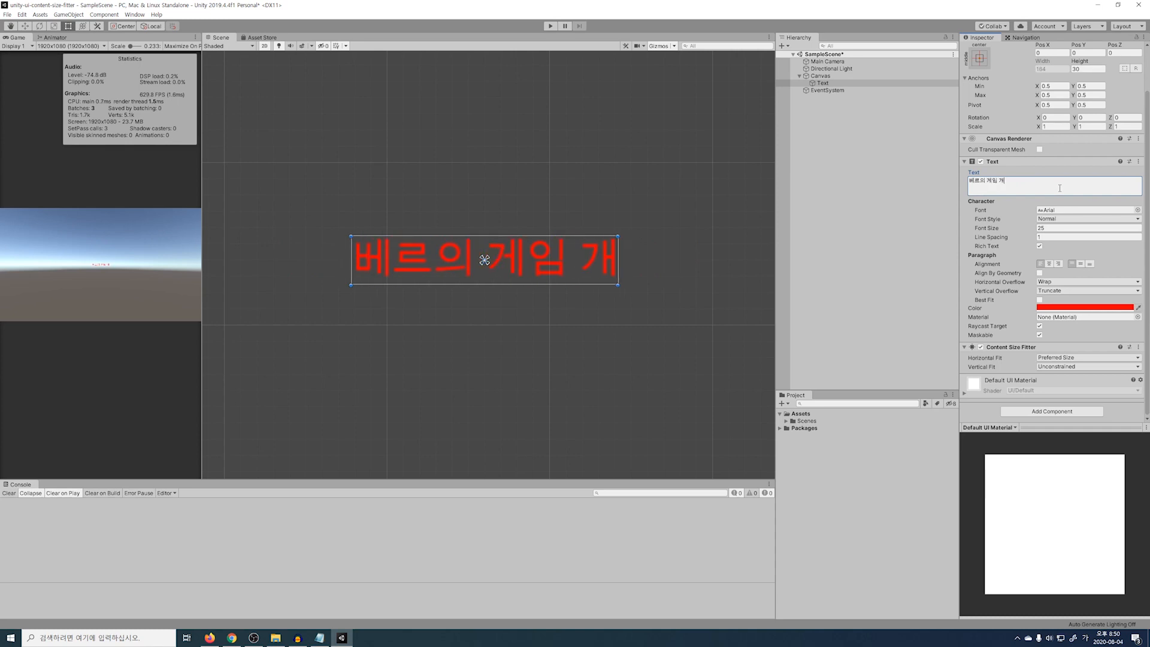
{"action": "type", "text": "튜브"}
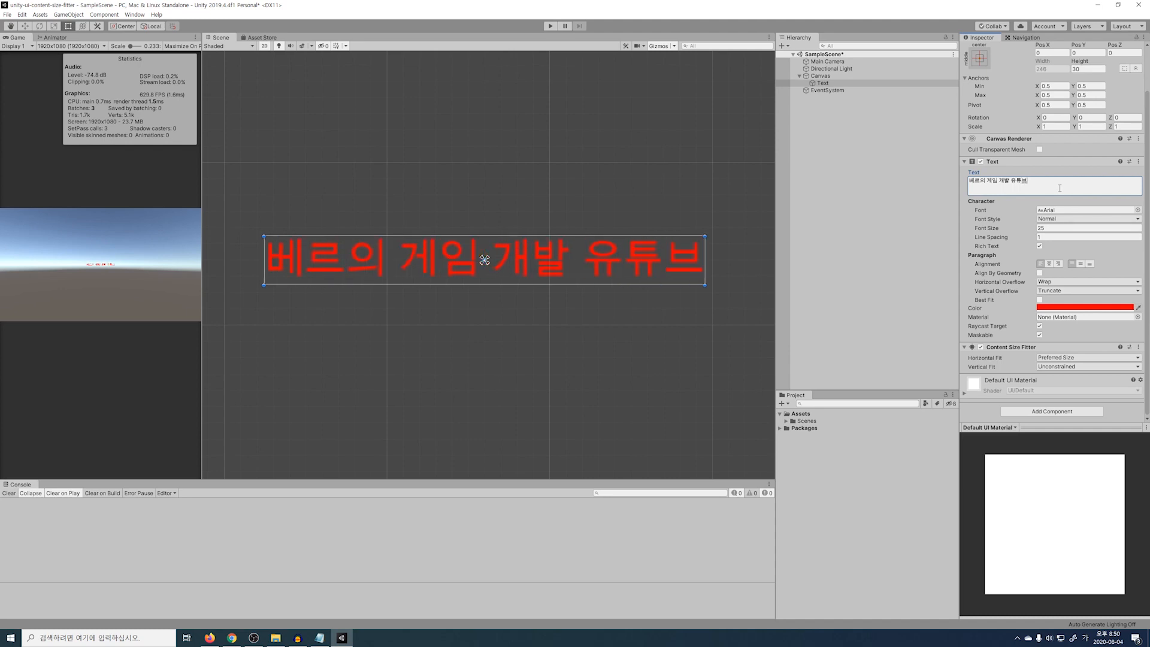
Clear the Text object's content and set its pivot X to 0.
{"action": "key", "text": "ctrl+a"}
{"action": "key", "text": "BackSpace"}
{"action": "left_click", "coordinate": [1062, 105]}
{"action": "type", "text": "0"}
Enter "베르의 게임 개발 유튜브" again to see how the box grows from its changed pivot.
{"action": "left_click", "coordinate": [1036, 188]}
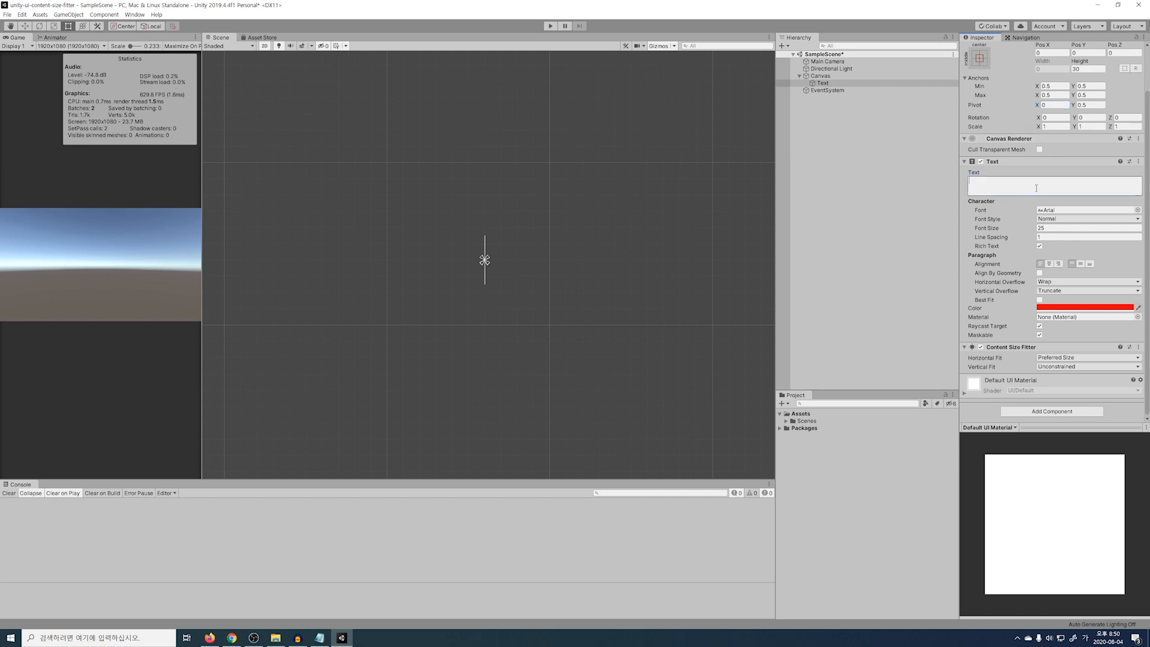
{"action": "type", "text": "베르의 게임 개발 유튜브"}
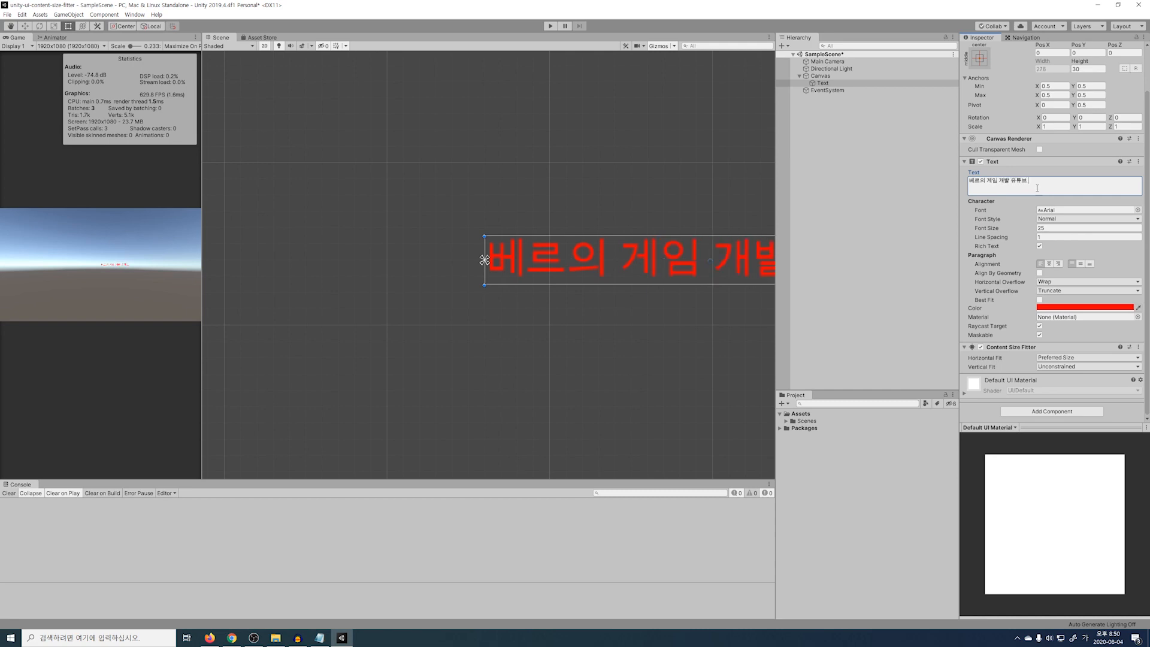
{"action": "middle_click_drag", "start_coordinate": [662, 242], "coordinate": [552, 230]}
{"action": "scroll", "coordinate": [497, 251], "scroll_direction": "down", "scroll_amount": 3}
{"action": "scroll", "coordinate": [745, 234], "scroll_direction": "down", "scroll_amount": 1}
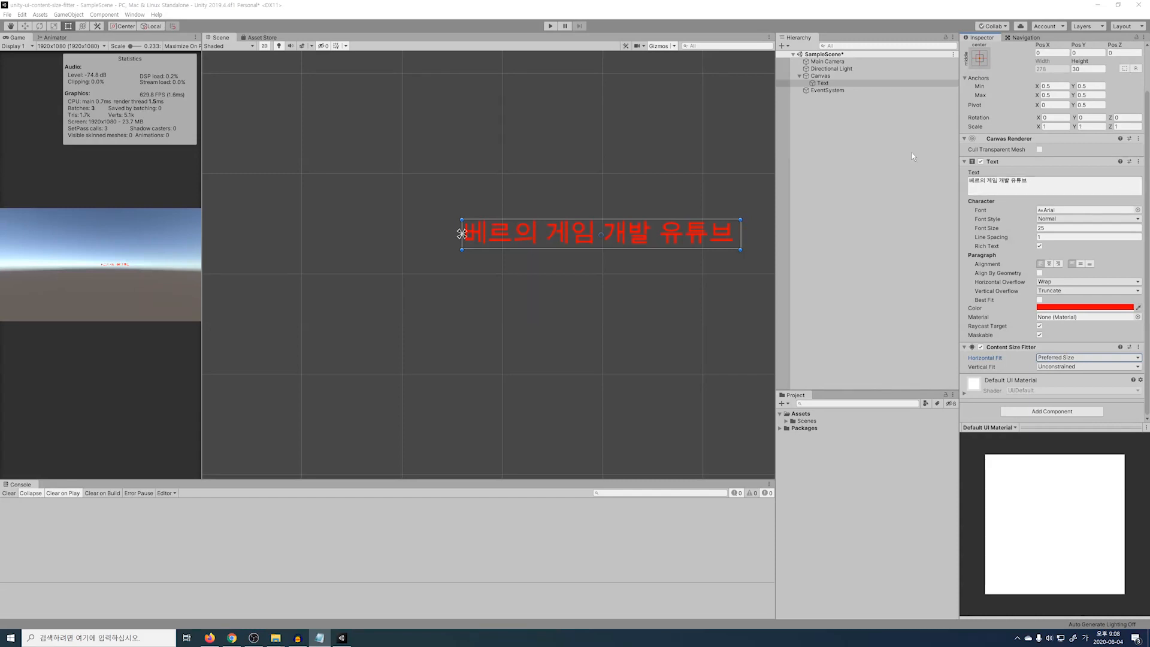
Delete the Text object and add a UI Scroll View under the Canvas.
{"action": "key", "text": "Delete"}
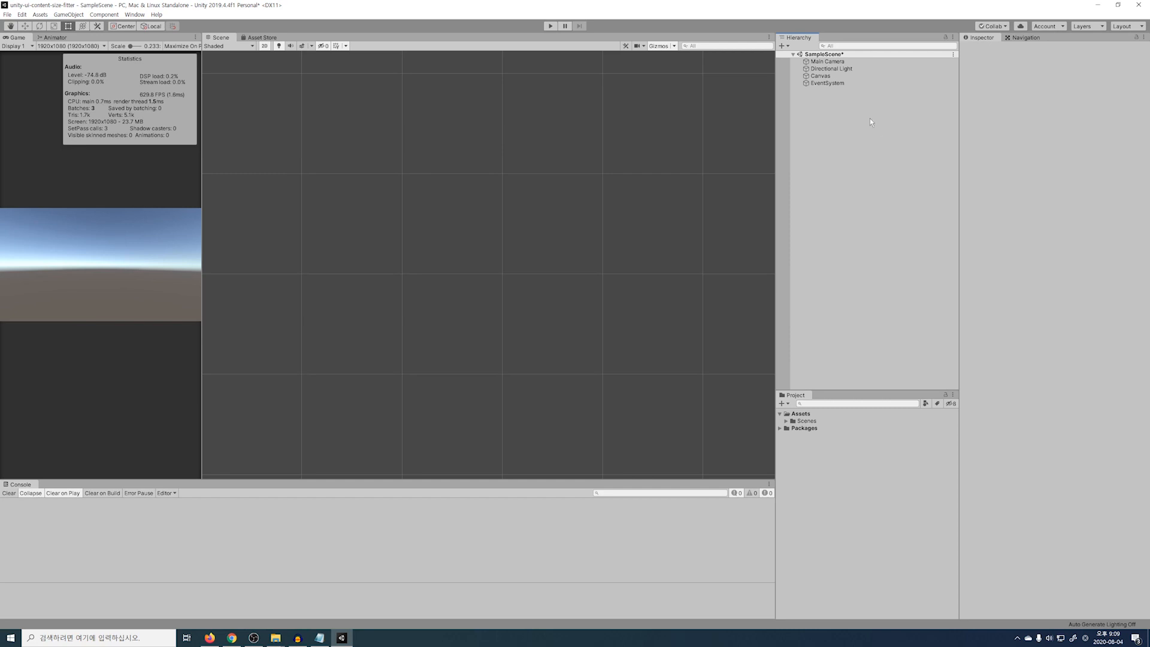
{"action": "right_click", "coordinate": [837, 76]}
{"action": "mouse_move", "coordinate": [863, 229]}
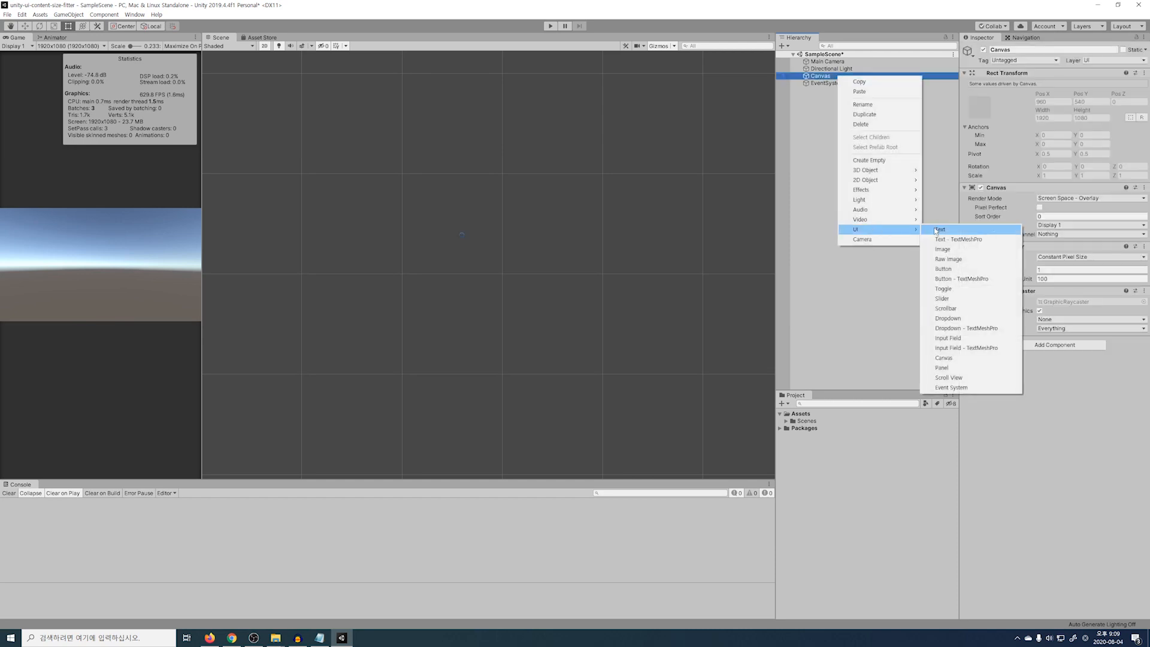
{"action": "left_click", "coordinate": [952, 378]}
Add a UI Image inside the Scroll View's Content object, sized 150 wide and 50 high.
{"action": "left_click", "coordinate": [805, 84]}
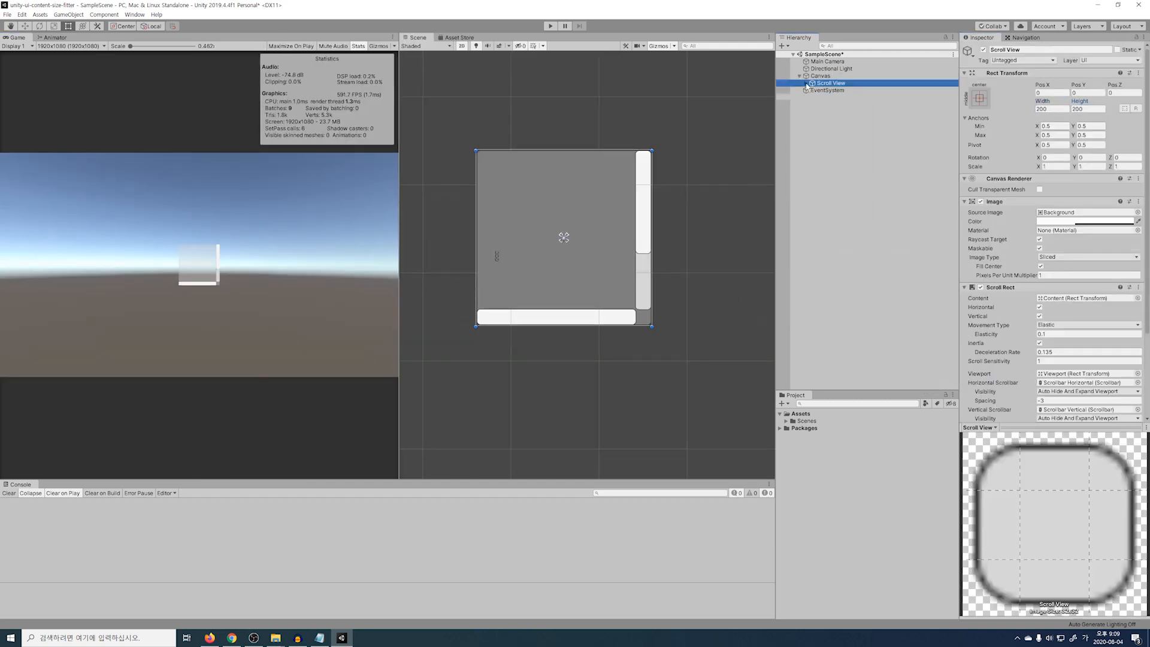
{"action": "right_click", "coordinate": [829, 98]}
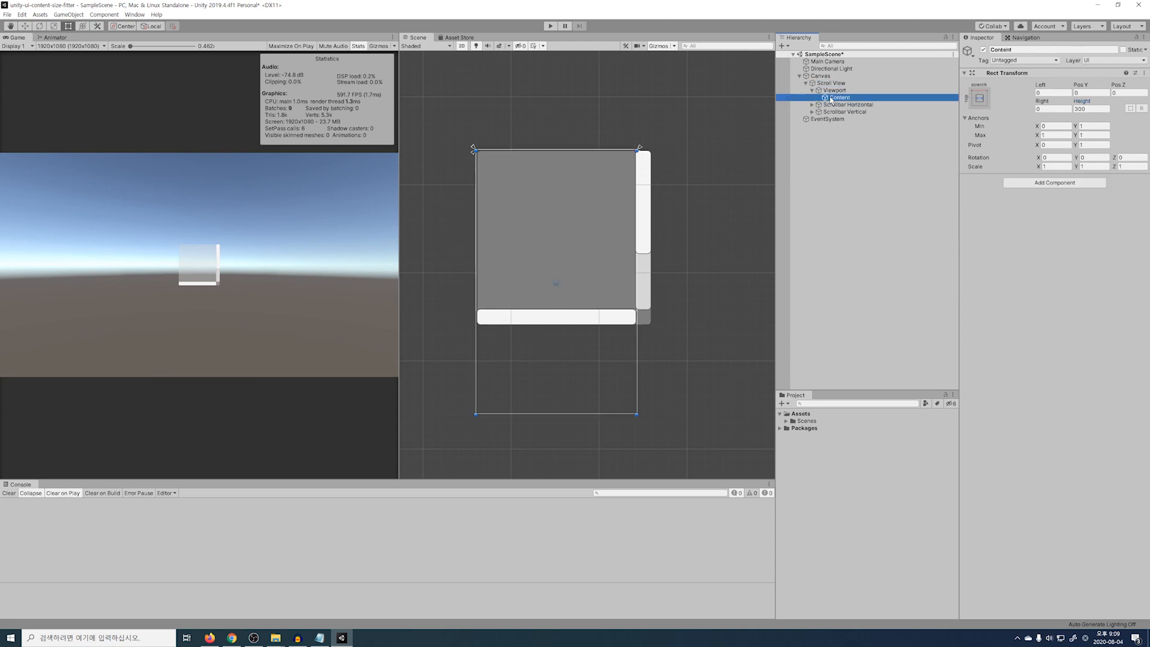
{"action": "mouse_move", "coordinate": [868, 250]}
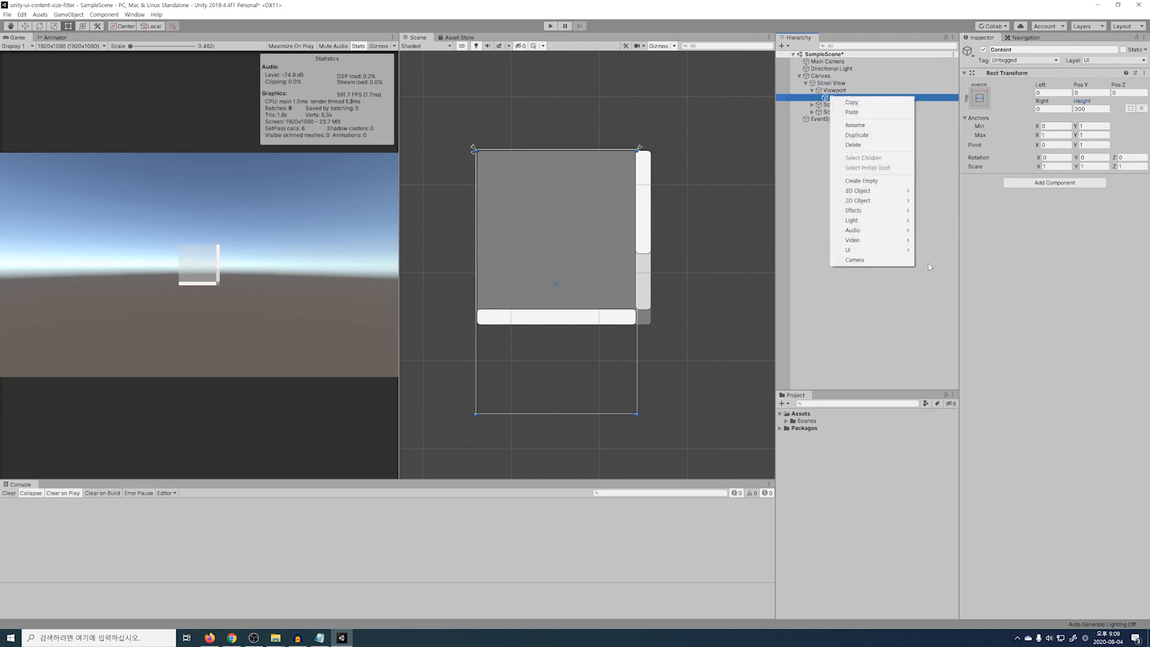
{"action": "left_click", "coordinate": [935, 269]}
{"action": "left_click", "coordinate": [1084, 109]}
{"action": "type", "text": "50"}
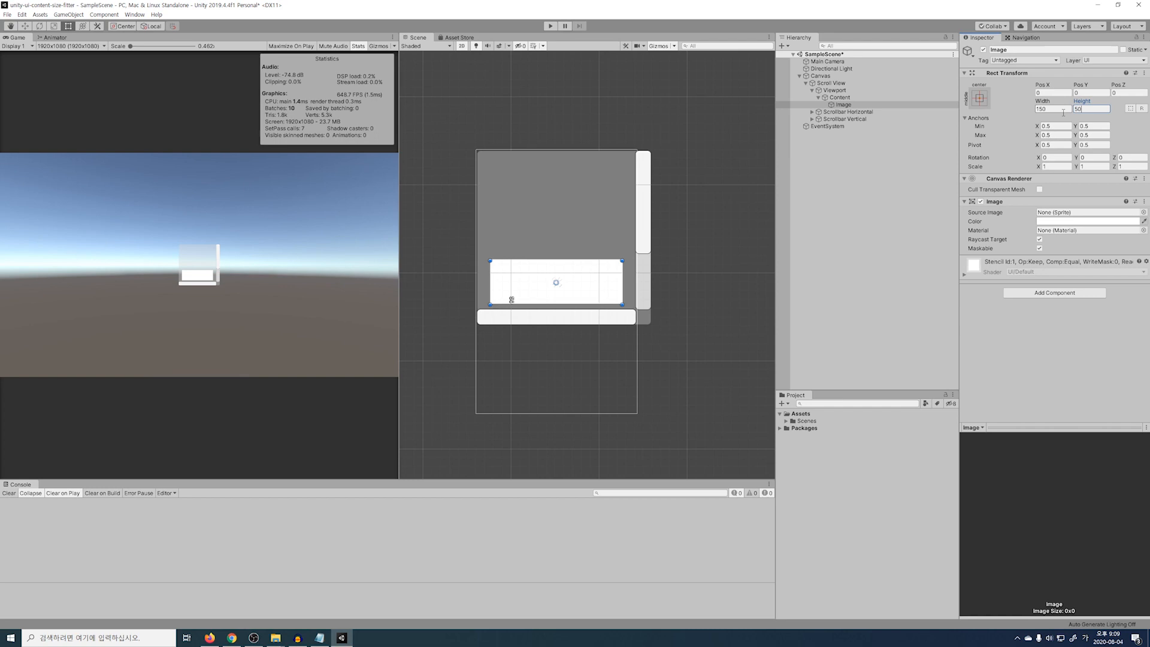
Test the Scroll View in play mode by repeatedly duplicating the Image and scrolling, and exit play mode.
{"action": "left_click", "coordinate": [550, 26]}
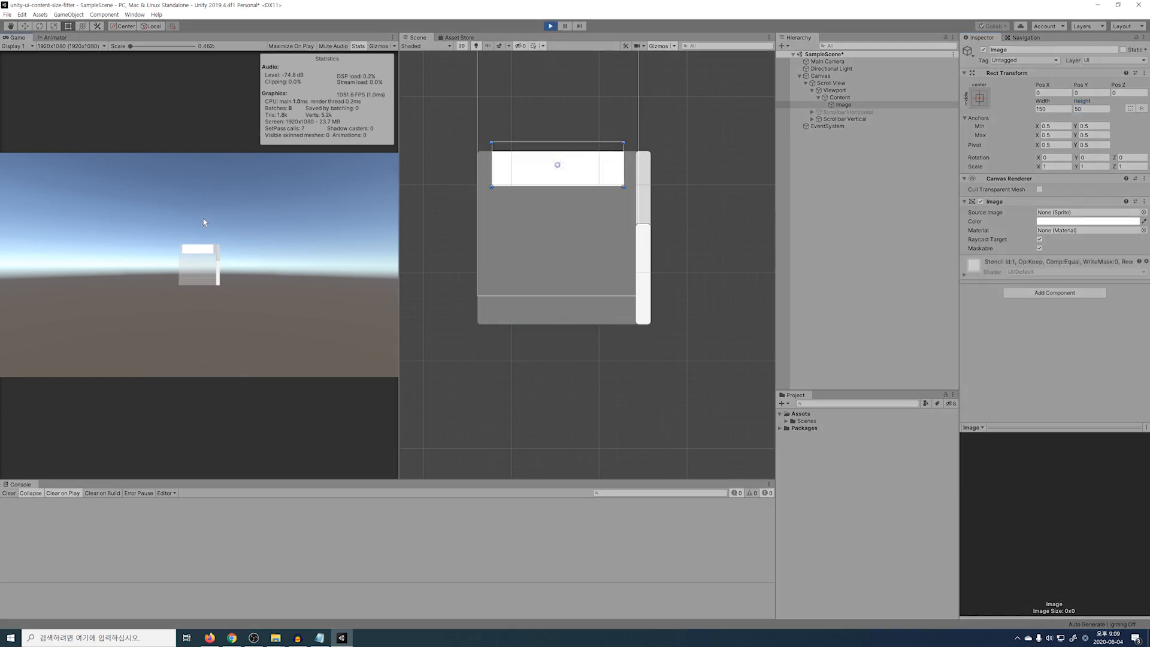
{"action": "left_click", "coordinate": [843, 105]}
{"action": "key", "text": "ctrl+d"}
{"action": "key", "text": "ctrl+d"}
{"action": "key", "text": "ctrl+d"}
{"action": "key", "text": "ctrl+d"}
{"action": "key", "text": "ctrl+d"}
{"action": "key", "text": "ctrl+d"}
{"action": "key", "text": "ctrl+d"}
{"action": "key", "text": "ctrl+d"}
{"action": "key", "text": "ctrl+d"}
{"action": "key", "text": "ctrl+d"}
{"action": "key", "text": "ctrl+d"}
{"action": "left_click_drag", "start_coordinate": [195, 283], "coordinate": [197, 278]}
{"action": "key", "text": "ctrl+p"}
Add a Vertical Layout Group component to the Scroll View's Content object.
{"action": "left_click", "coordinate": [838, 91]}
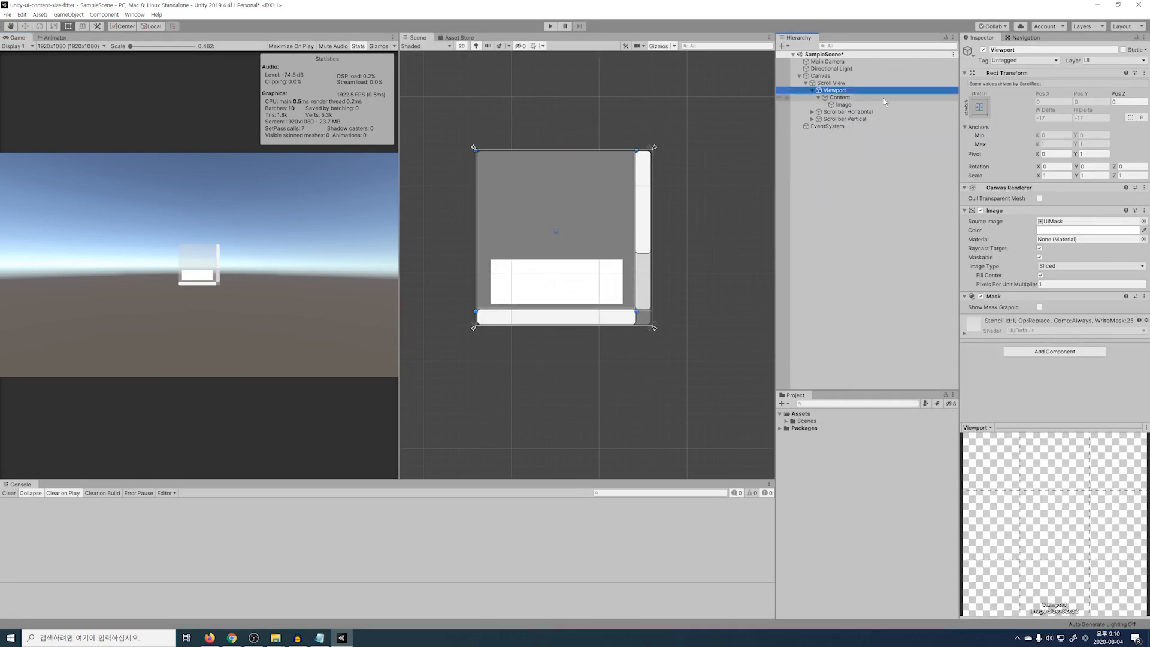
{"action": "left_click", "coordinate": [831, 83]}
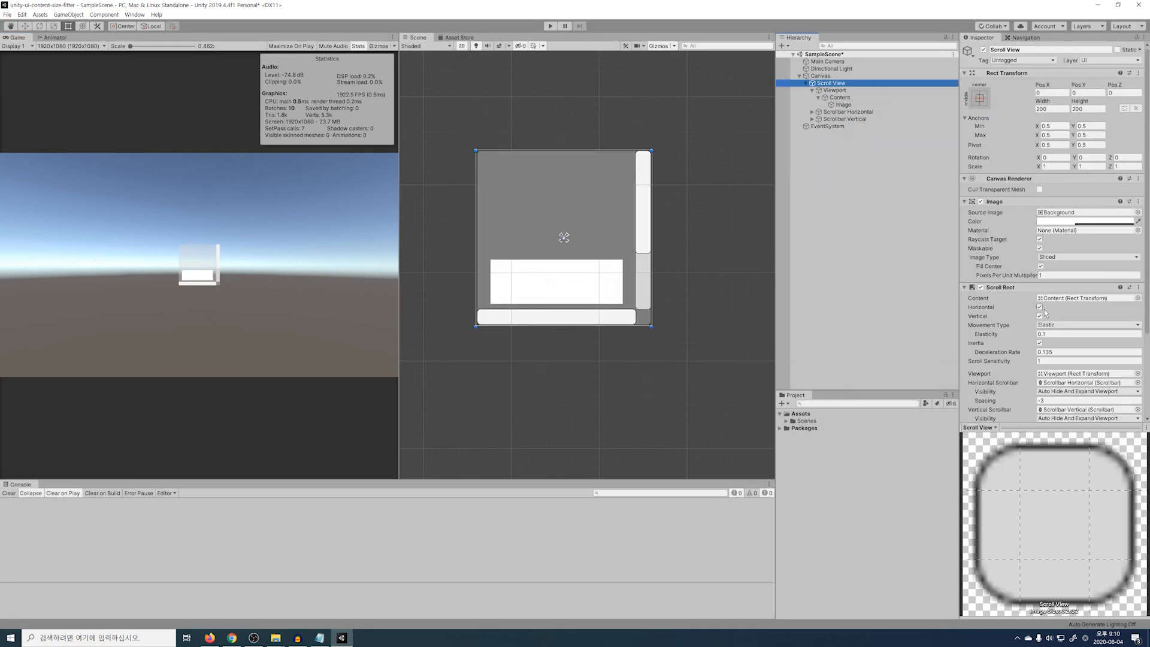
{"action": "left_click", "coordinate": [839, 98]}
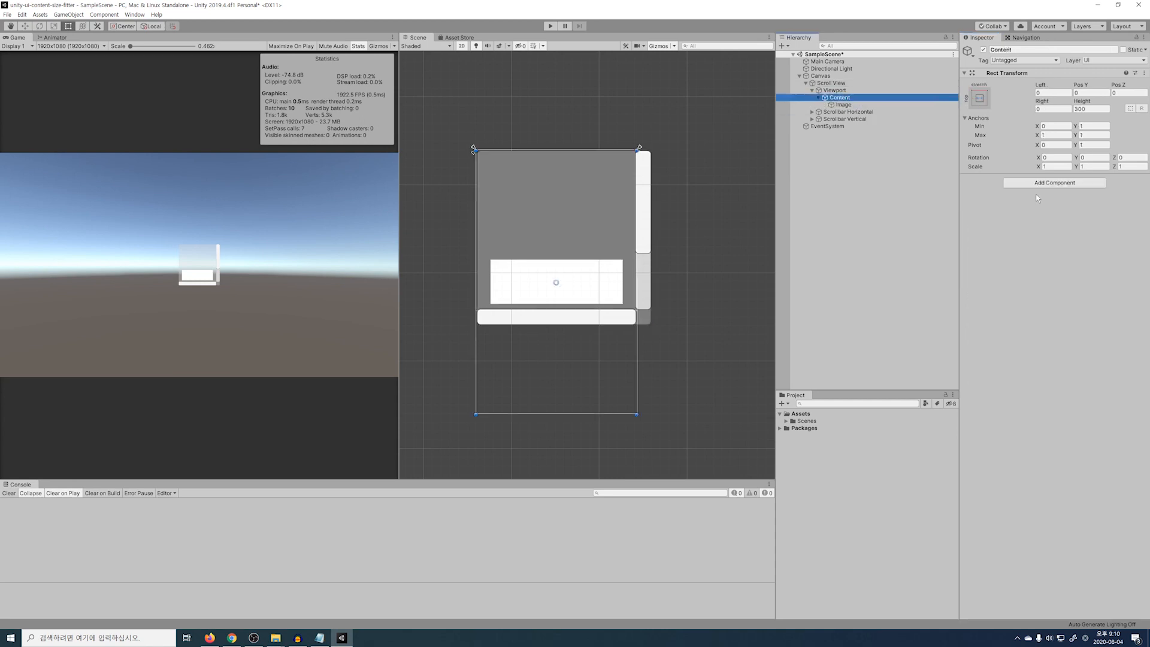
{"action": "left_click", "coordinate": [1037, 184]}
{"action": "type", "text": "ㅂ"}
{"action": "key", "text": "BackSpace"}
{"action": "key", "text": "Hangul"}
{"action": "type", "text": "LayoutGroup"}
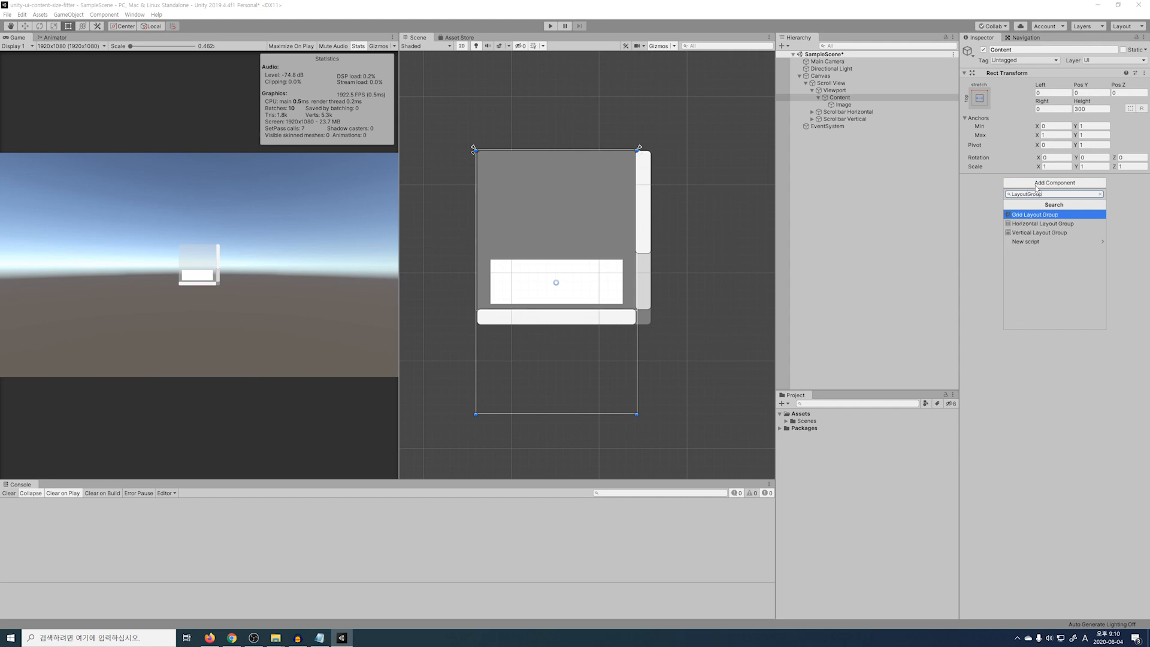
{"action": "key", "text": "Down"}
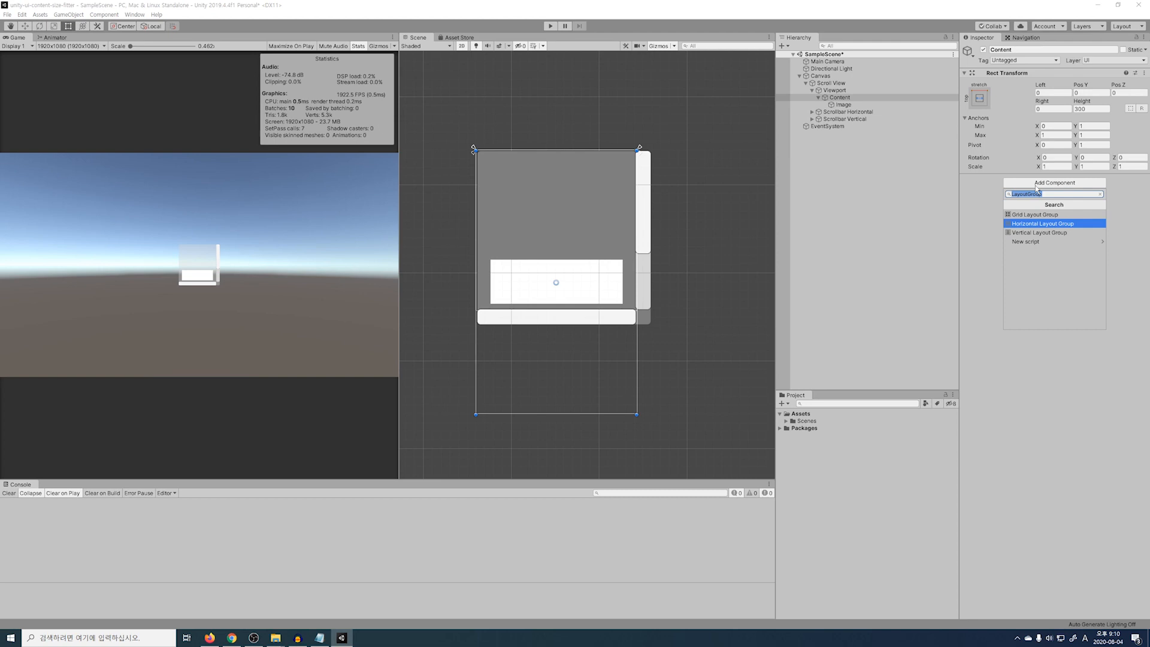
{"action": "key", "text": "Down"}
{"action": "key", "text": "Return"}
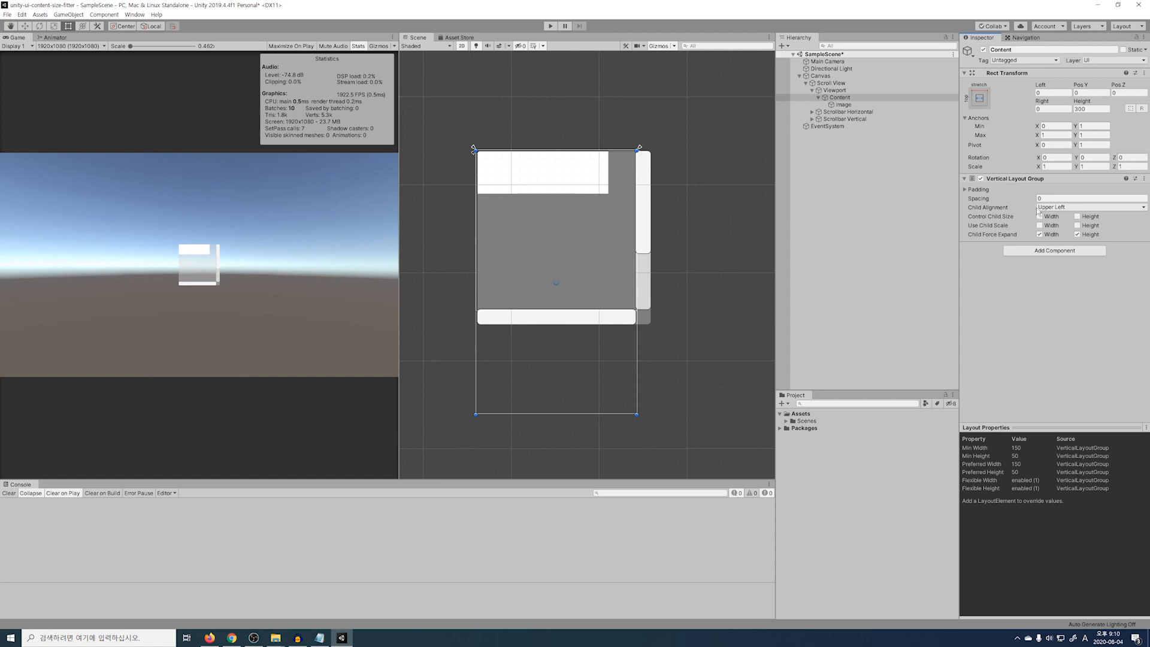
Set the layout group's top padding, bottom padding and spacing to 10, with Upper Center child alignment.
{"action": "left_click", "coordinate": [964, 190]}
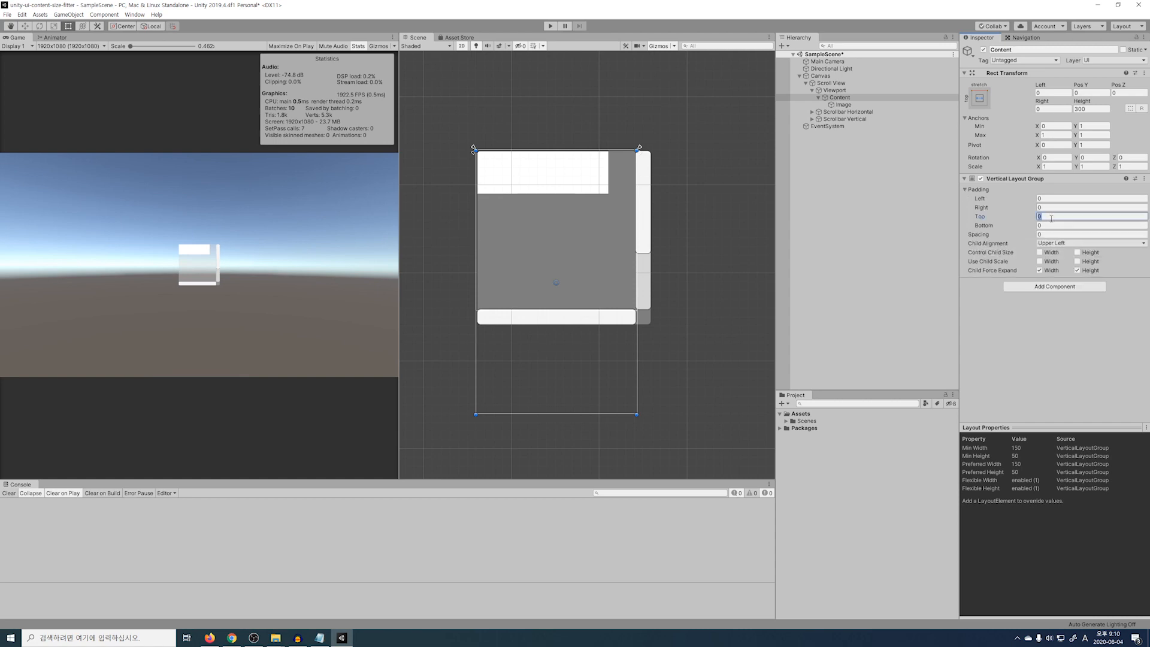
{"action": "type", "text": "10"}
{"action": "key", "text": "Tab"}
{"action": "type", "text": "10"}
{"action": "key", "text": "Tab"}
{"action": "type", "text": "10"}
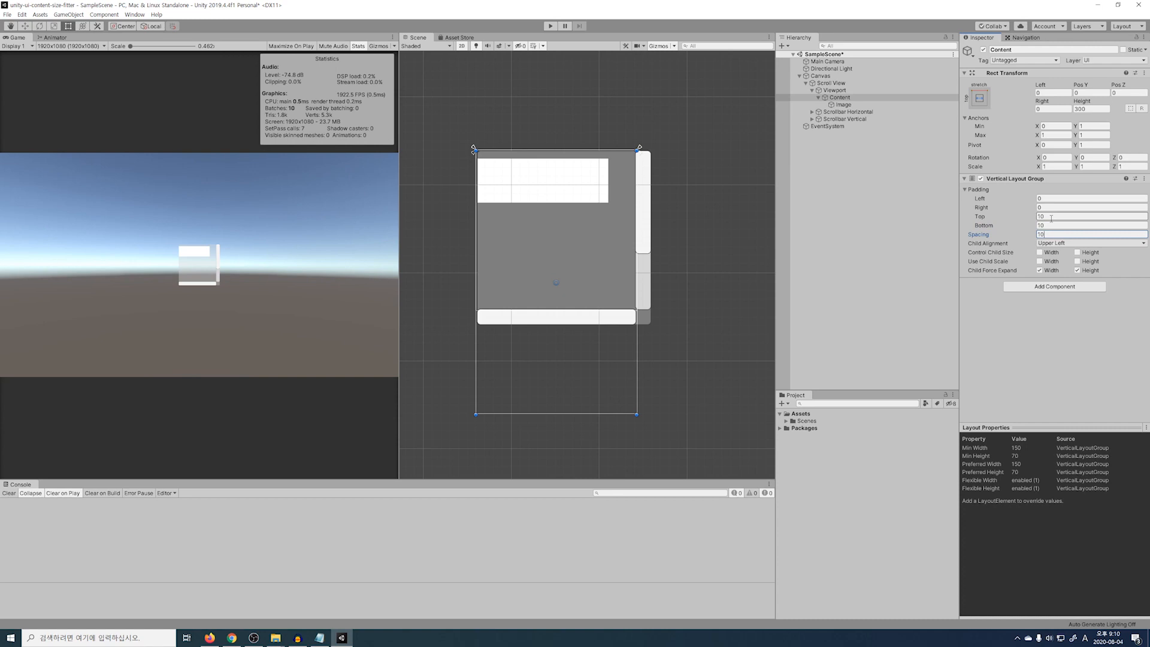
{"action": "left_click", "coordinate": [1077, 243]}
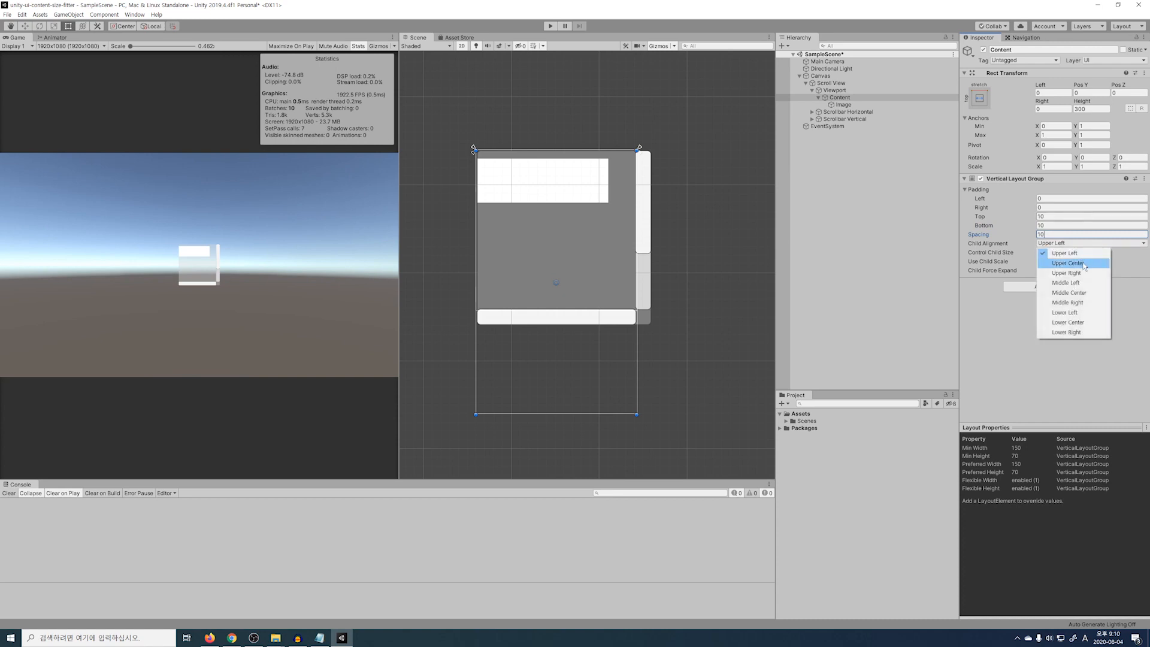
{"action": "left_click", "coordinate": [1084, 264]}
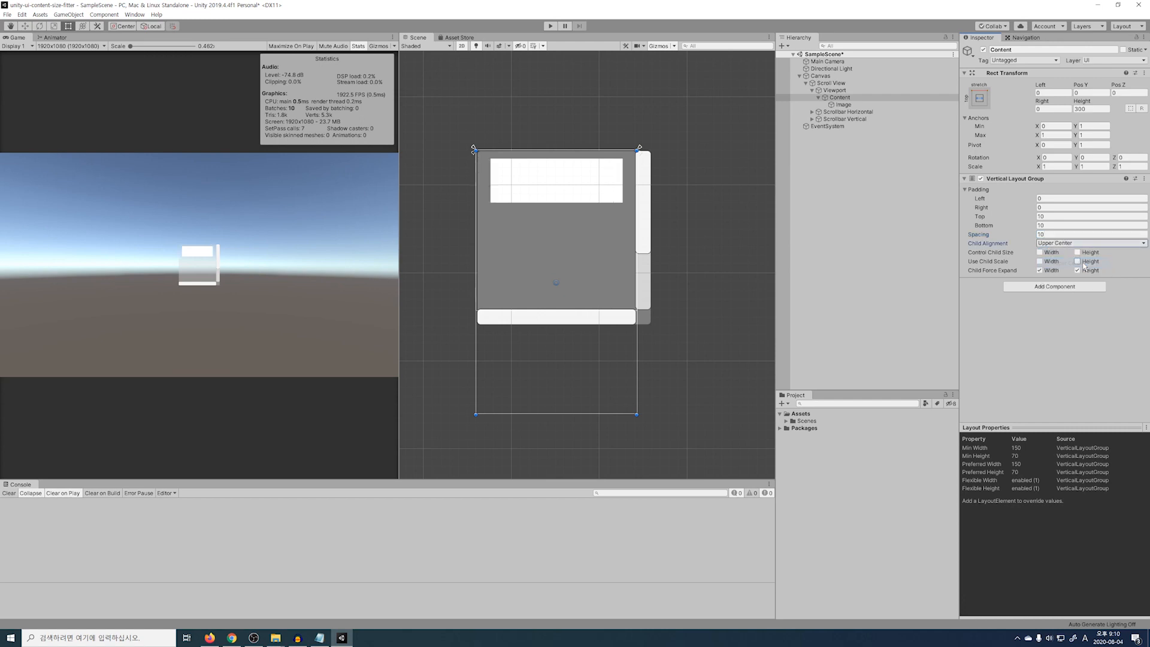
Add a Content Size Fitter to the Content object and set its Vertical Fit to Min Size.
{"action": "left_click", "coordinate": [1066, 286]}
{"action": "type", "text": "Cont"}
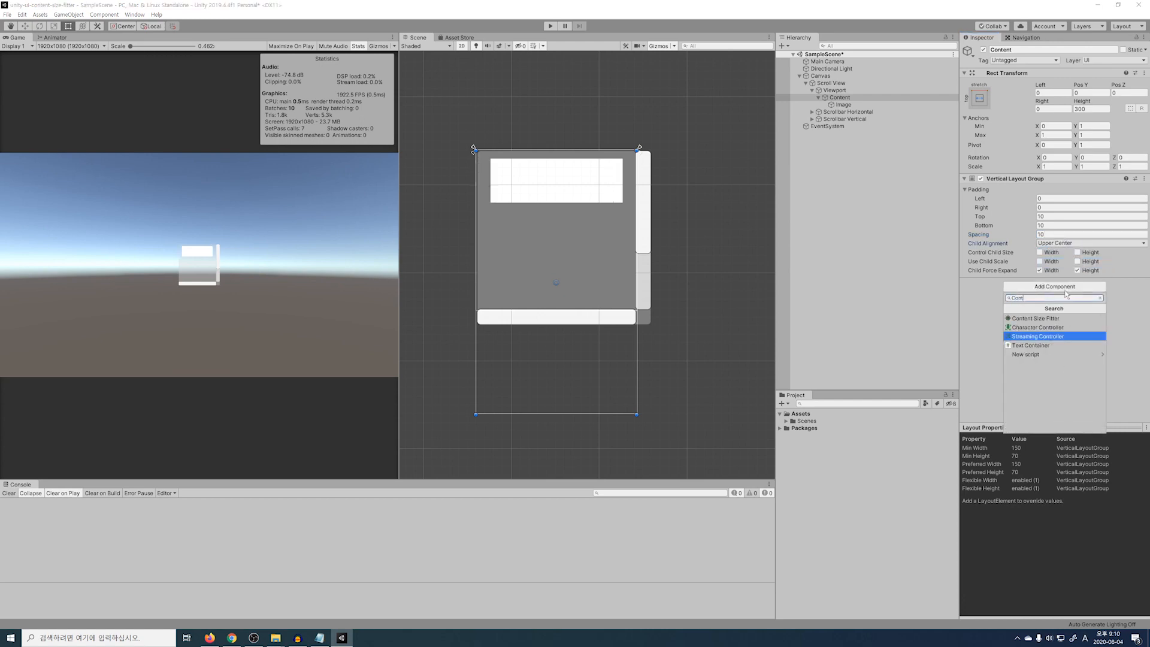
{"action": "key", "text": "Up"}
{"action": "key", "text": "Up"}
{"action": "key", "text": "Return"}
{"action": "left_click", "coordinate": [1071, 311]}
{"action": "left_click", "coordinate": [1073, 329]}
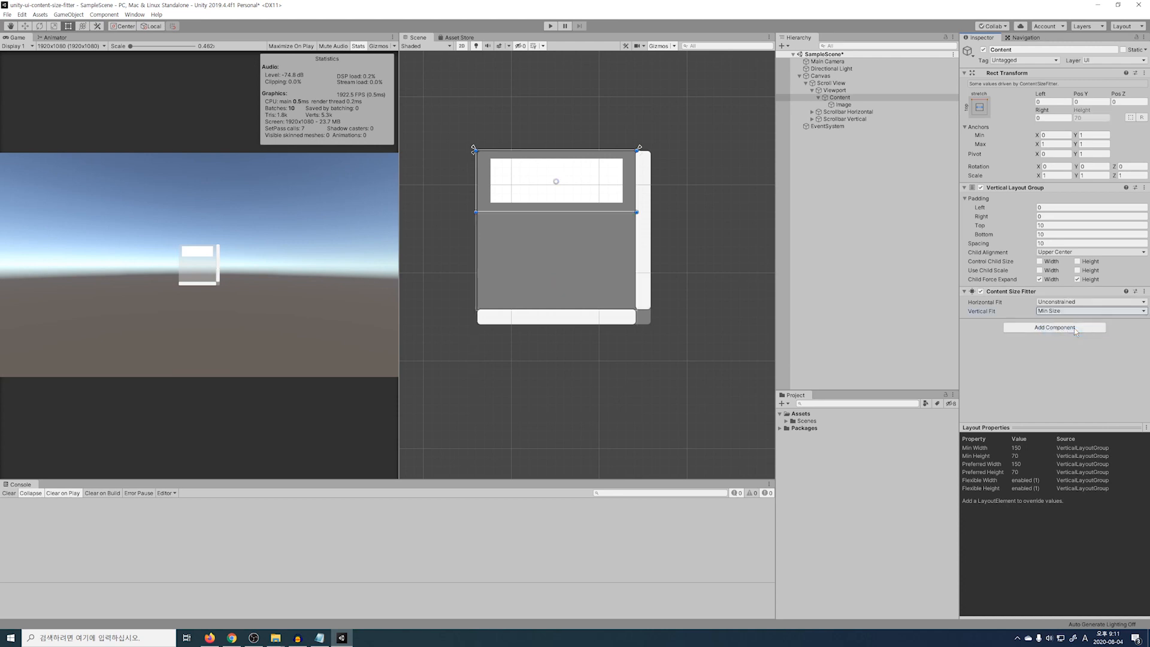
Enter play mode and duplicate the Image inside Content twelve times.
{"action": "key", "text": "ctrl+p"}
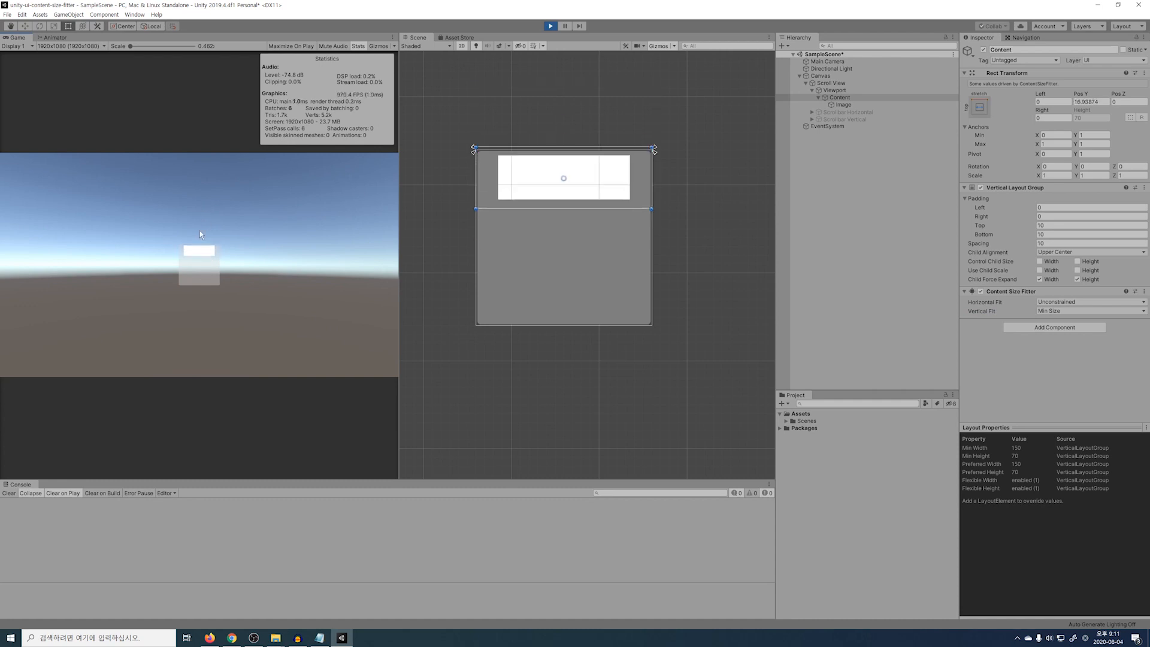
{"action": "left_click", "coordinate": [843, 105]}
{"action": "key", "text": "ctrl+d"}
{"action": "key", "text": "ctrl+d"}
{"action": "key", "text": "ctrl+d"}
{"action": "key", "text": "ctrl+d"}
{"action": "key", "text": "ctrl+d"}
{"action": "key", "text": "ctrl+d"}
{"action": "key", "text": "ctrl+d"}
{"action": "key", "text": "ctrl+d"}
{"action": "key", "text": "ctrl+d"}
{"action": "key", "text": "ctrl+d"}
{"action": "key", "text": "ctrl+d"}
{"action": "key", "text": "ctrl+d"}
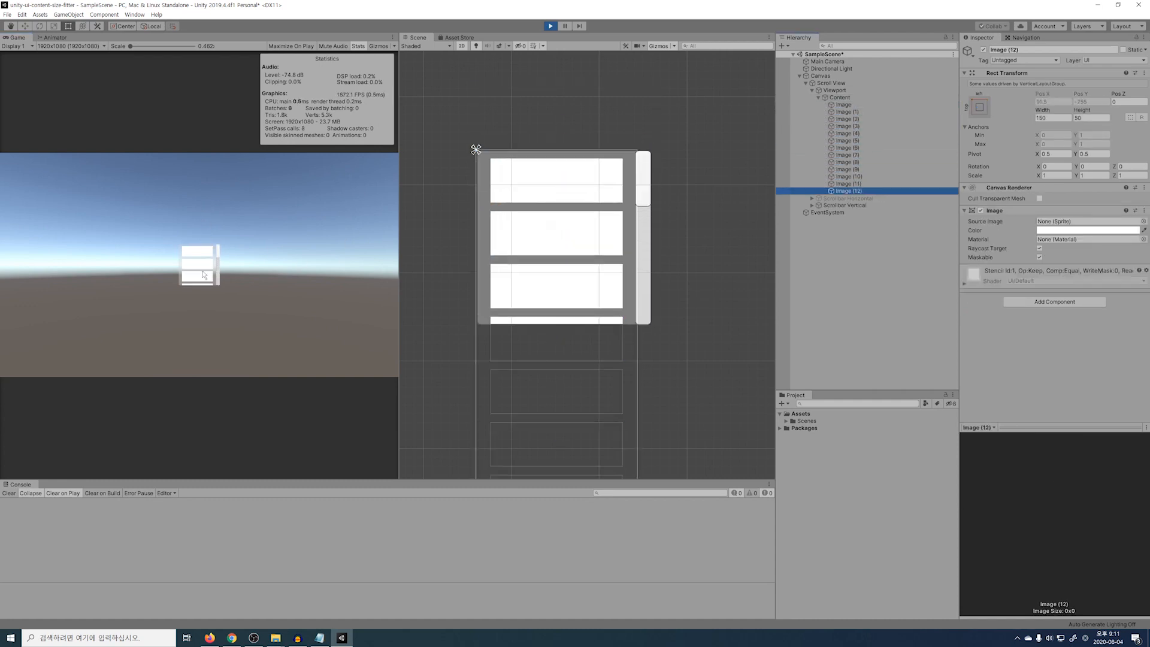
Delete Image (7) through Image (11) from Content and scroll the list in the running game.
{"action": "left_click", "coordinate": [866, 155]}
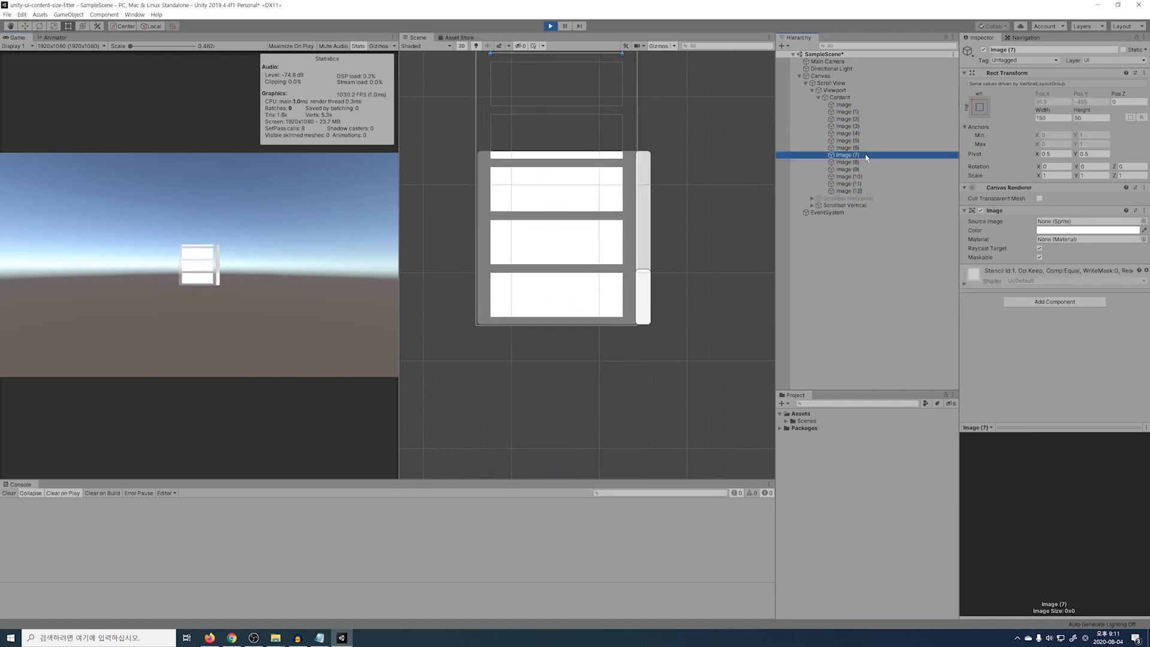
{"action": "key", "text": "Delete"}
{"action": "left_click", "coordinate": [866, 155]}
{"action": "key", "text": "Delete"}
{"action": "left_click", "coordinate": [865, 155]}
{"action": "key", "text": "Delete"}
{"action": "left_click", "coordinate": [866, 155]}
{"action": "key", "text": "Delete"}
{"action": "left_click_drag", "start_coordinate": [199, 255], "coordinate": [197, 290]}
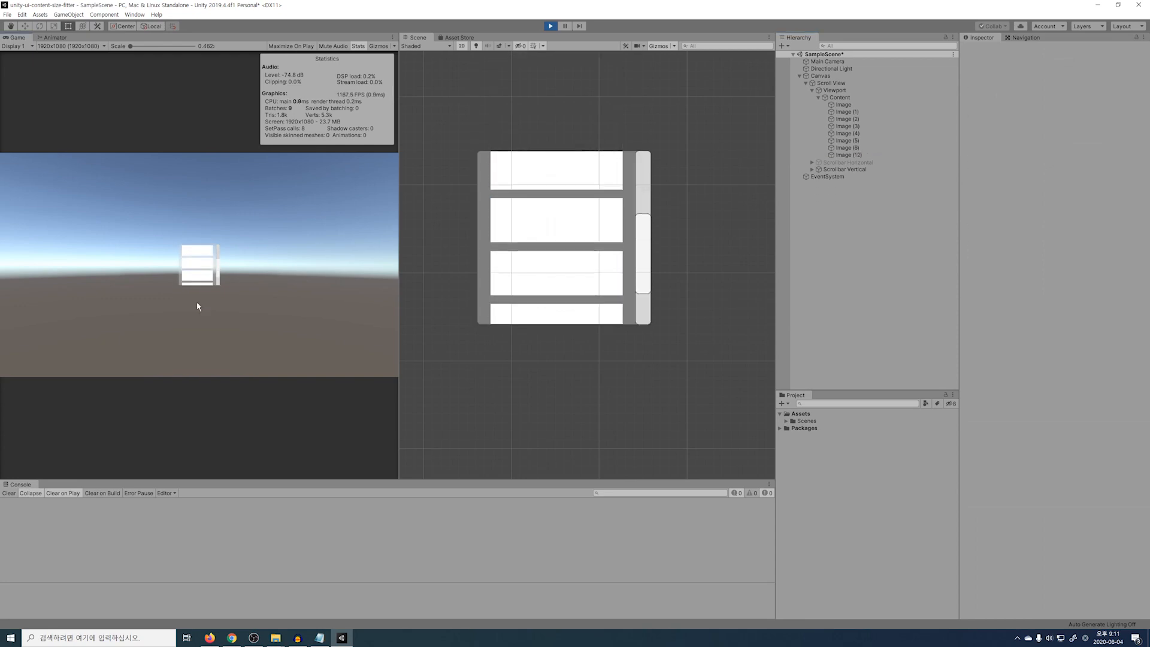